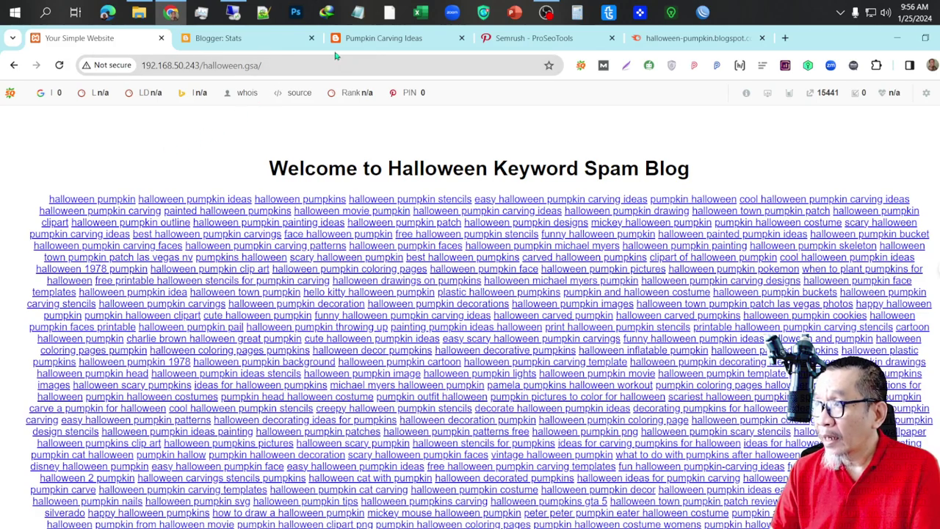
Look over the homepage posts of the Pumpkin Carving Ideas blog.
click(404, 44)
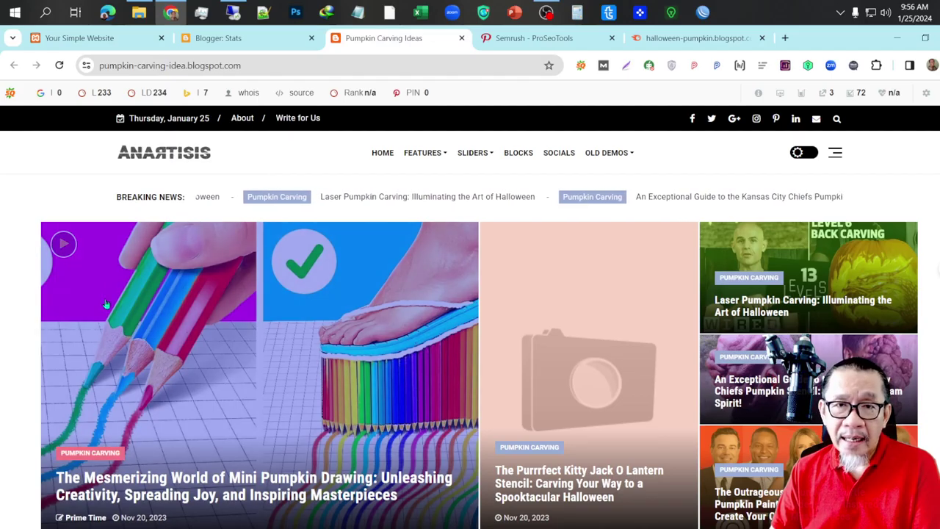
scroll(106, 303, down, 10)
scroll(106, 303, down, 8)
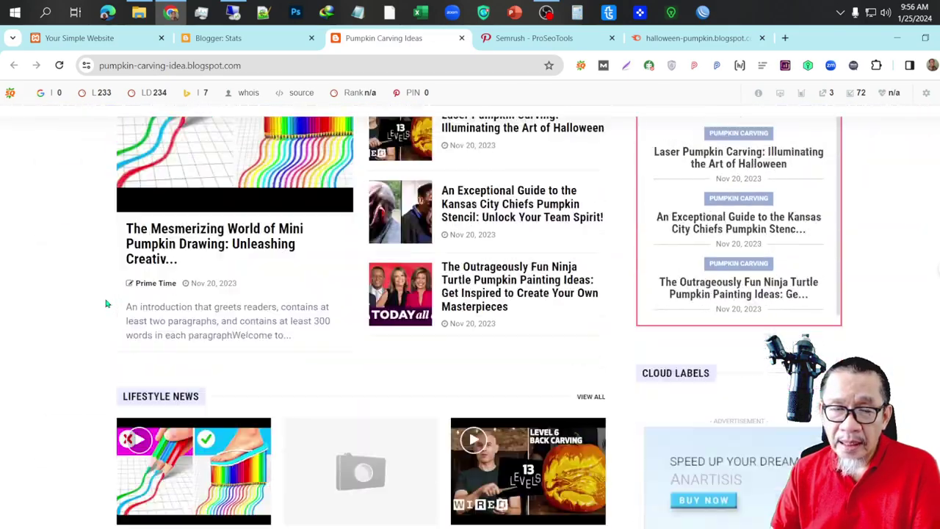
scroll(106, 303, up, 9)
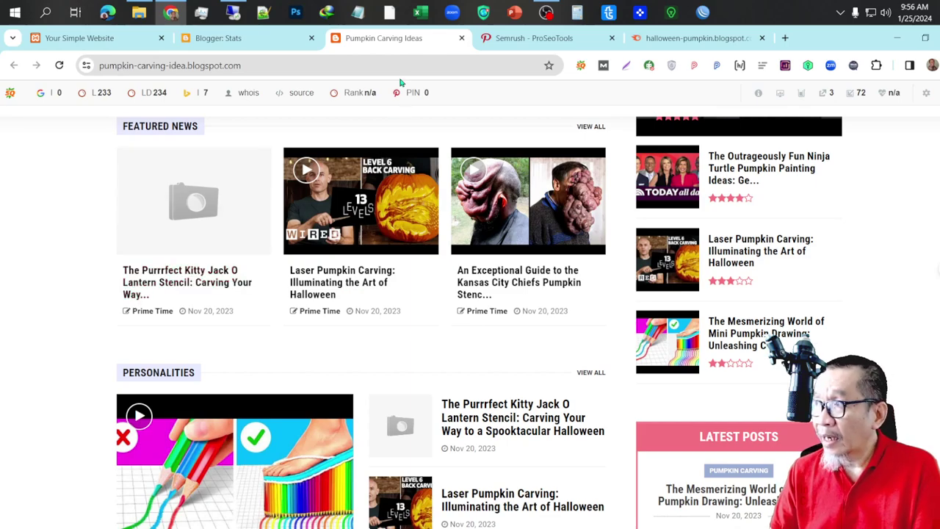
Review the Semrush backlink overview for halloween-pumpkin.blogspot.com, including its backlink totals, referring domain categories and top anchors.
click(513, 44)
click(699, 44)
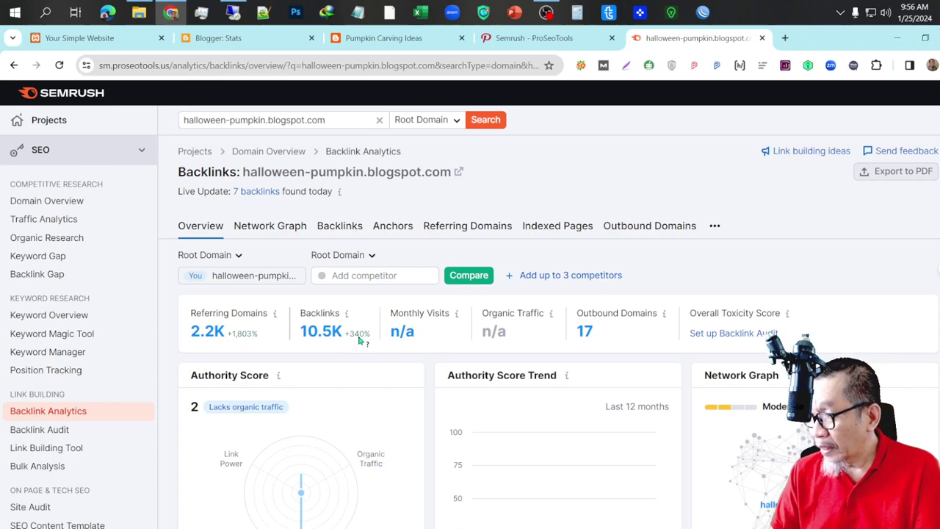
mouse_move(363, 342)
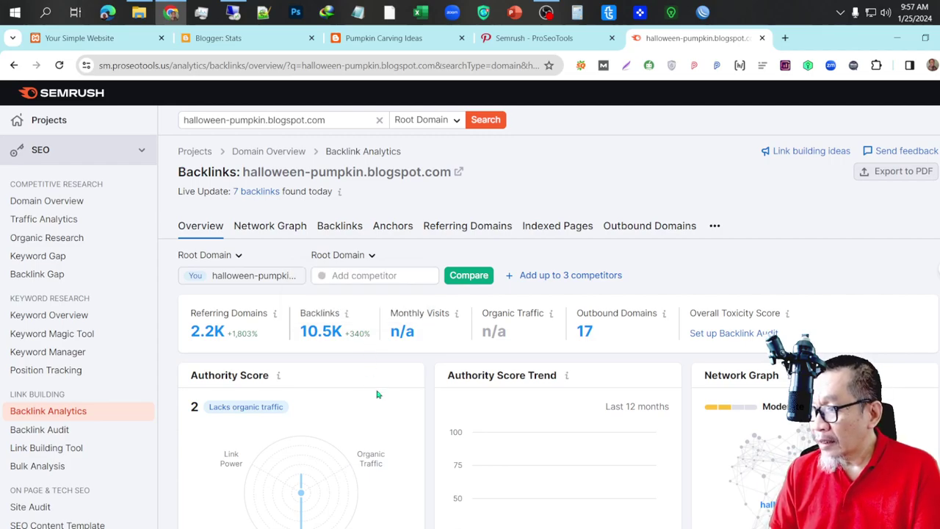
scroll(377, 391, down, 10)
scroll(377, 394, down, 10)
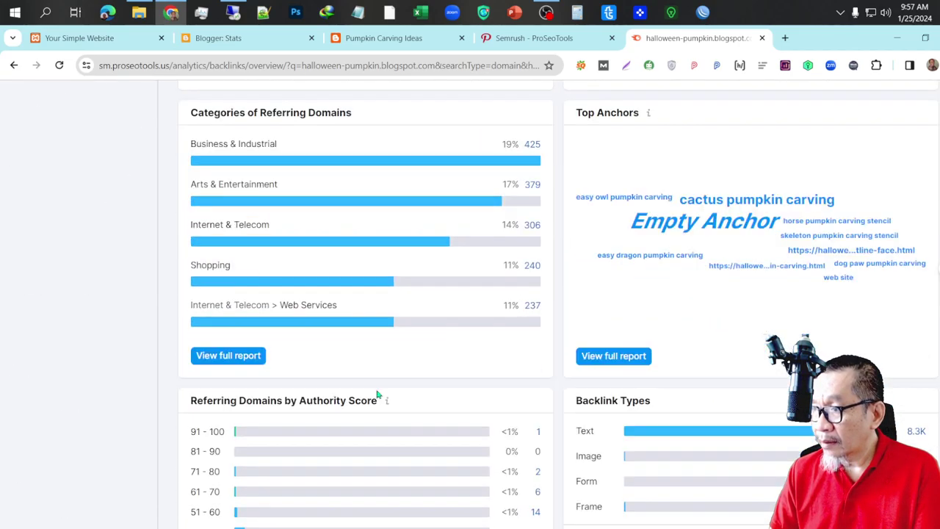
scroll(377, 394, up, 20)
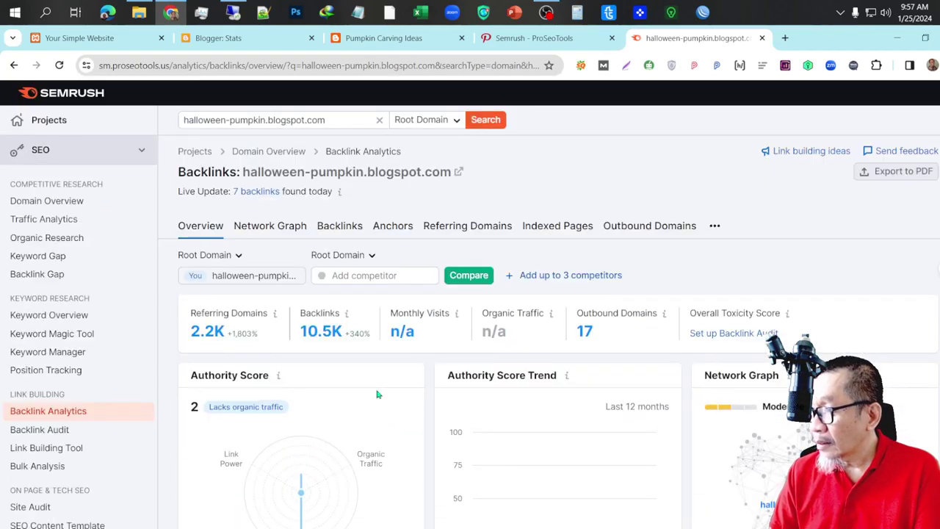
Open the full list of backlinks to halloween-pumpkin.blogspot.com and examine the source pages, anchors and target URLs.
click(328, 332)
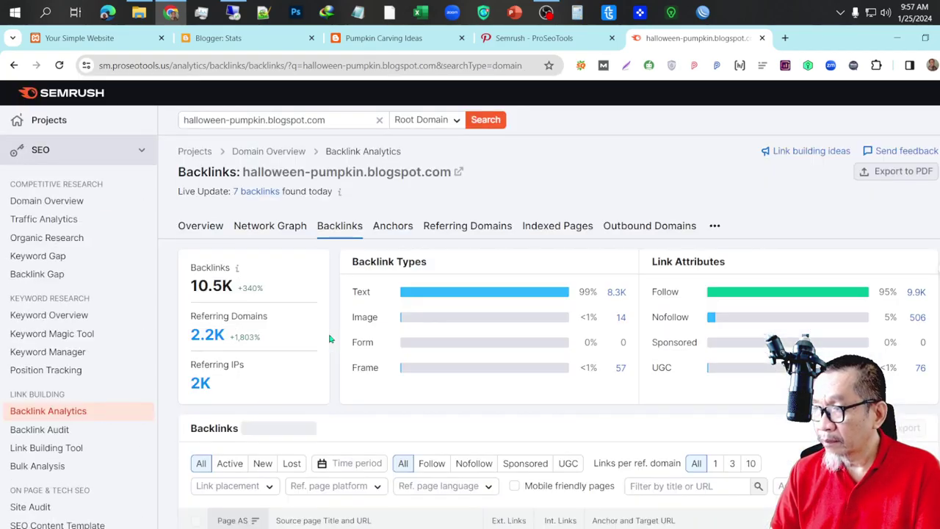
scroll(329, 338, down, 1)
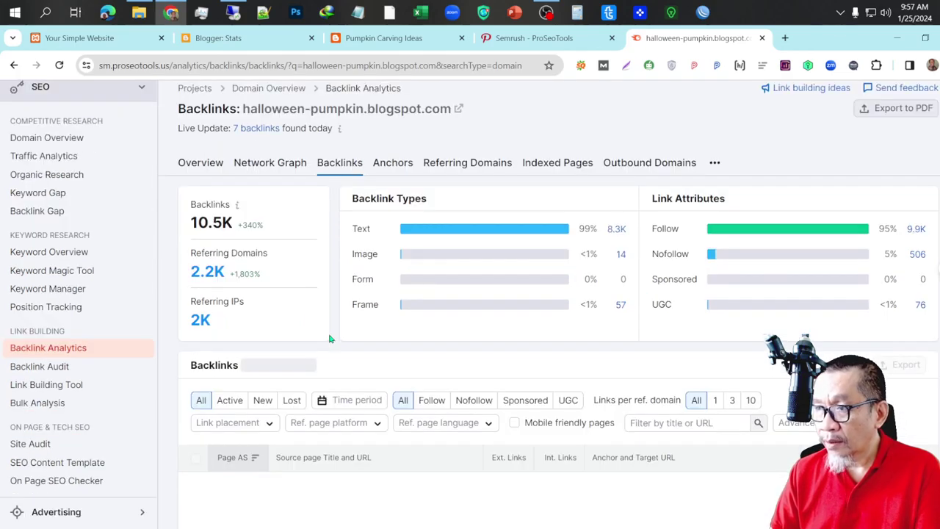
scroll(329, 338, down, 2)
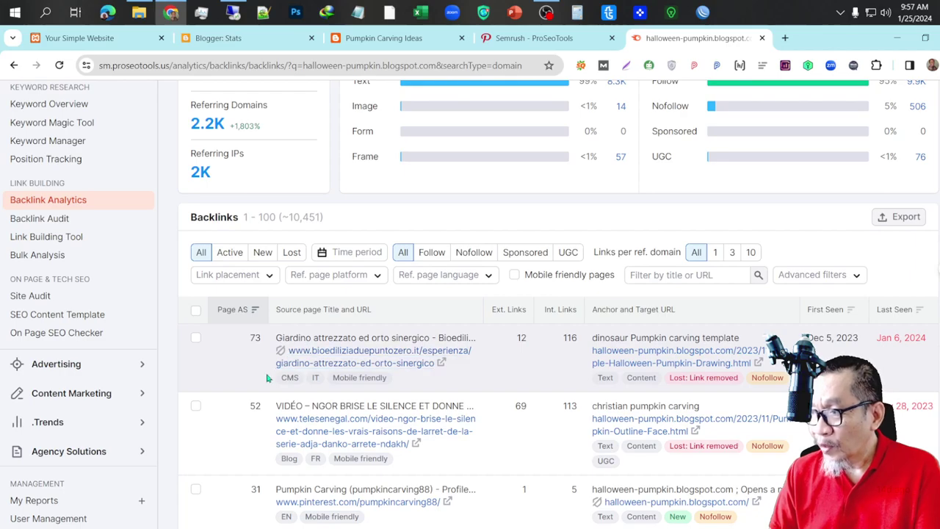
scroll(270, 408, down, 2)
scroll(271, 407, down, 3)
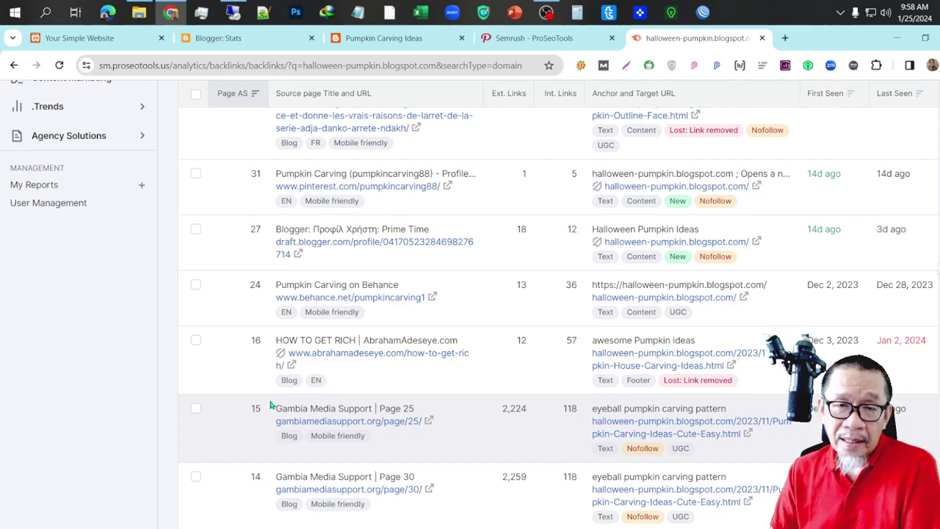
scroll(270, 404, down, 10)
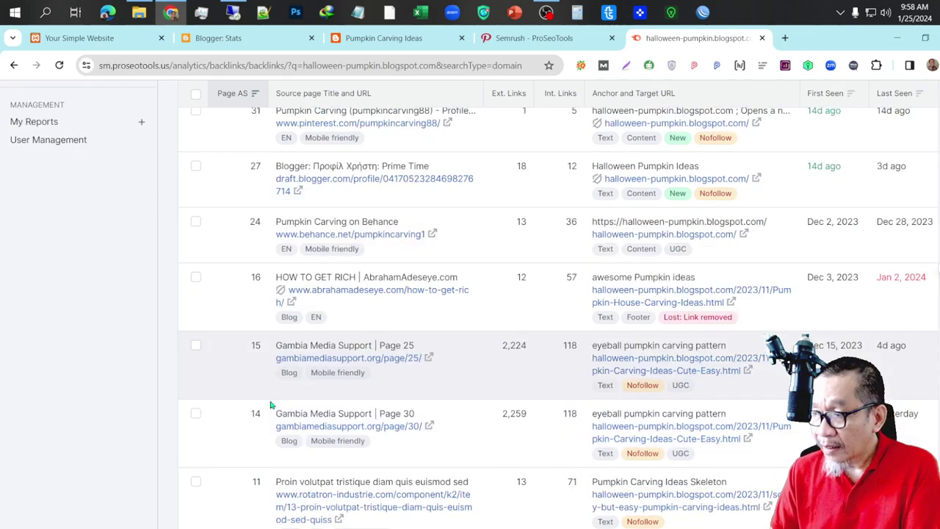
scroll(270, 404, down, 10)
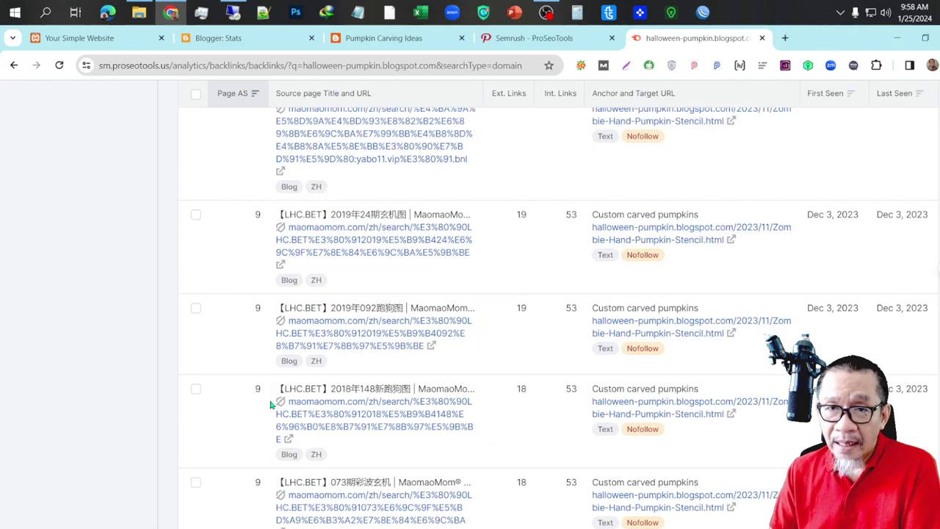
scroll(270, 404, down, 5)
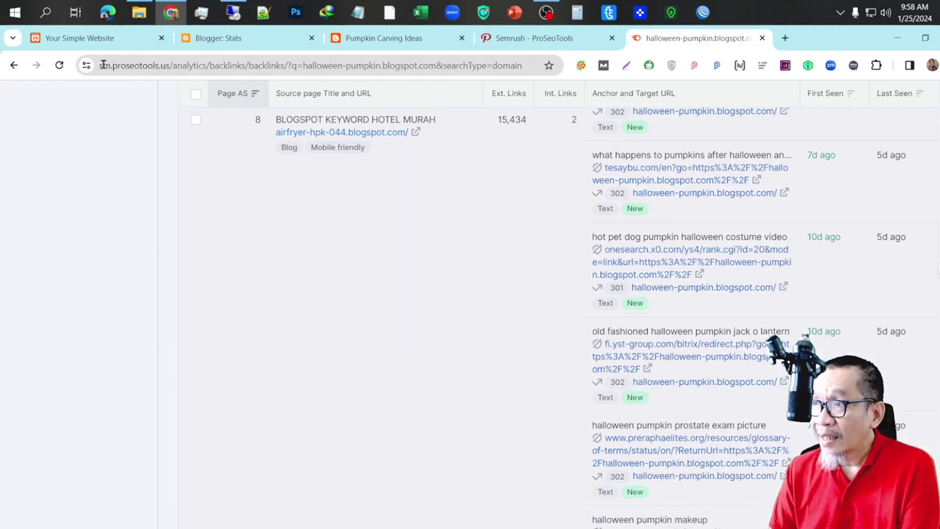
View the Halloween Keyword Spam Blog page and return to the beginning of the Semrush backlinks report.
click(100, 37)
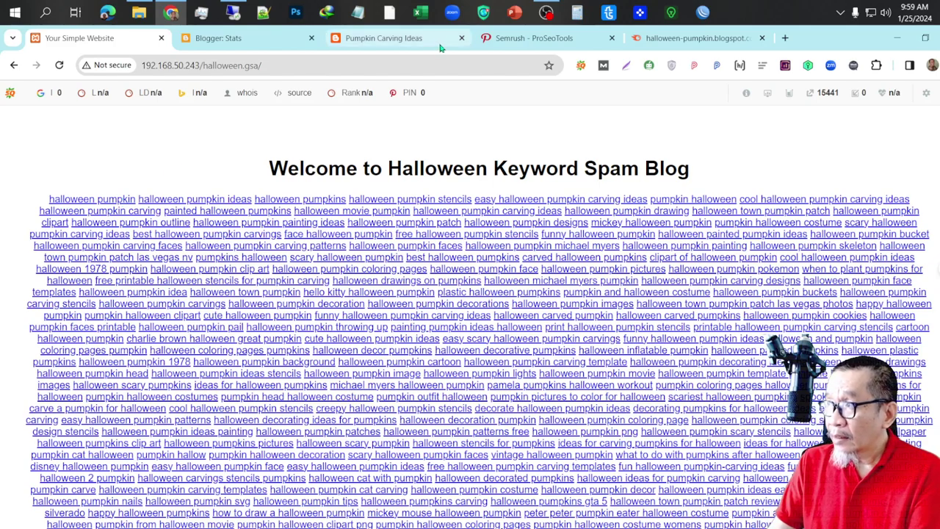
click(692, 39)
scroll(462, 158, up, 5)
scroll(453, 169, up, 10)
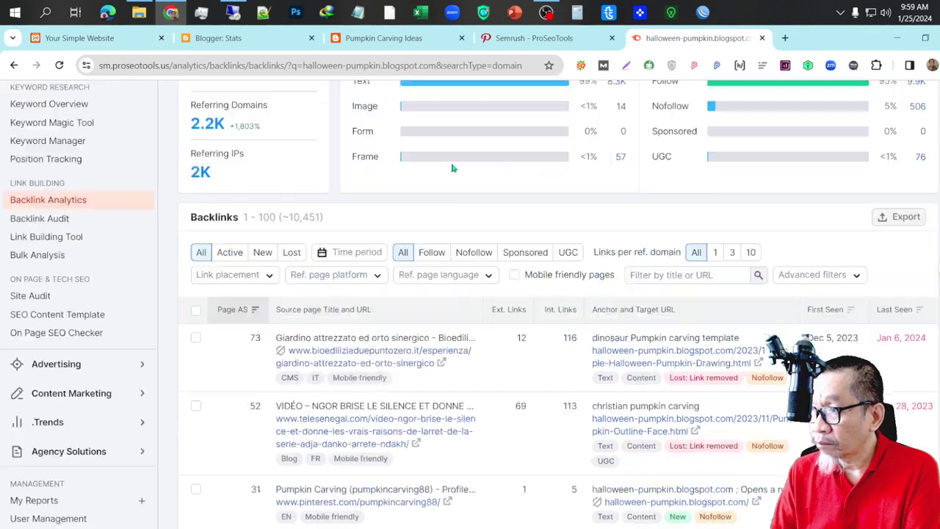
Open the Domain Overview for halloween-pumpkin.blogspot.com and examine its indexed pages, top anchors, referring domains and paid search sections.
click(65, 202)
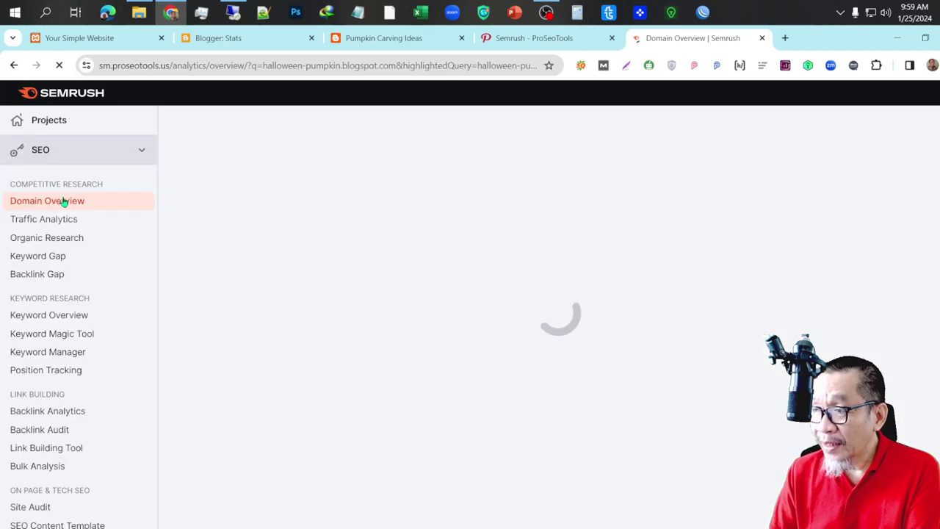
scroll(241, 265, down, 5)
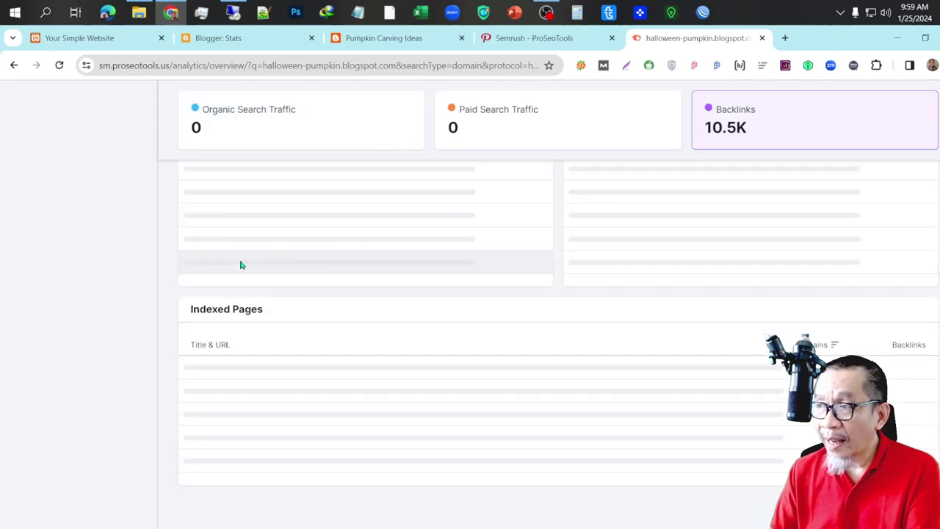
scroll(241, 265, down, 3)
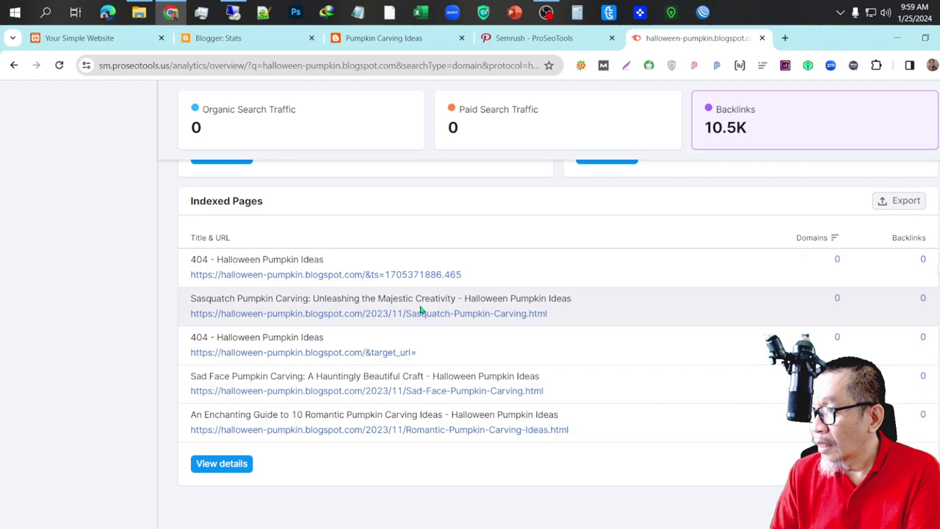
scroll(420, 309, up, 5)
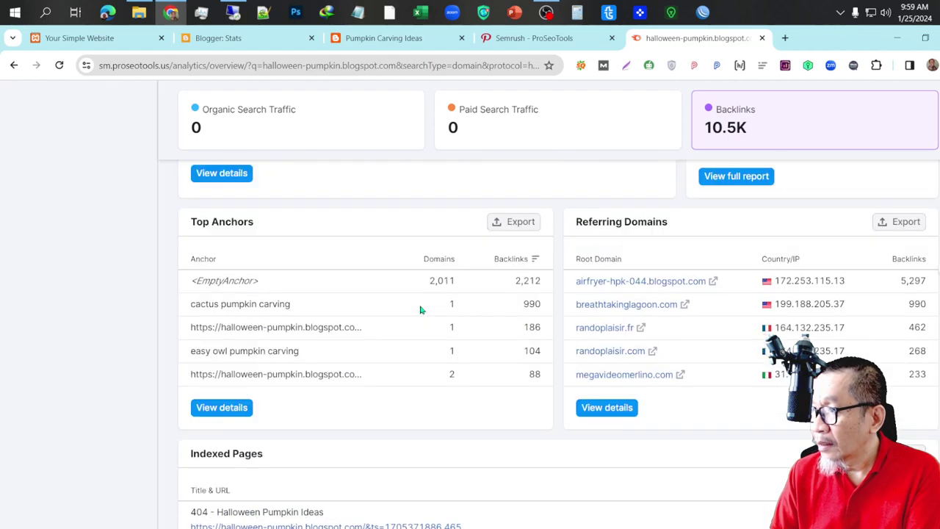
scroll(421, 309, up, 3)
scroll(420, 309, down, 8)
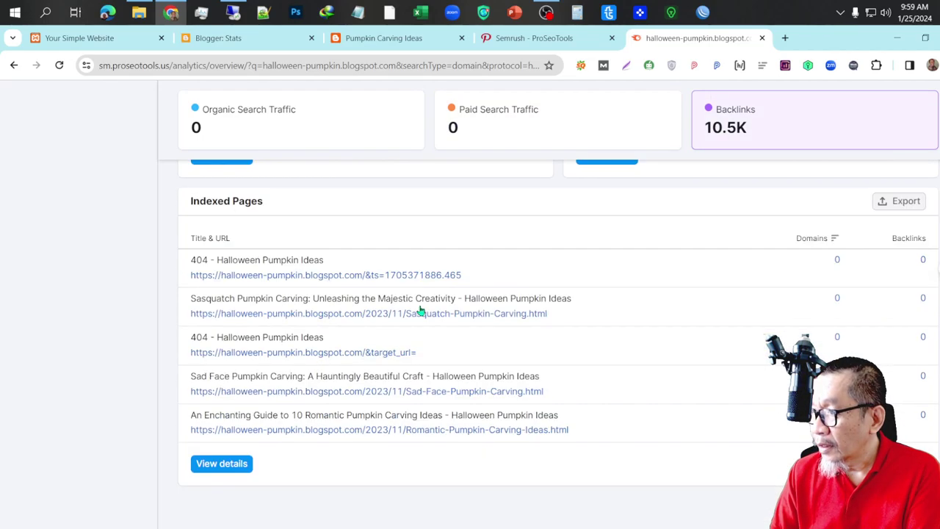
scroll(421, 309, up, 12)
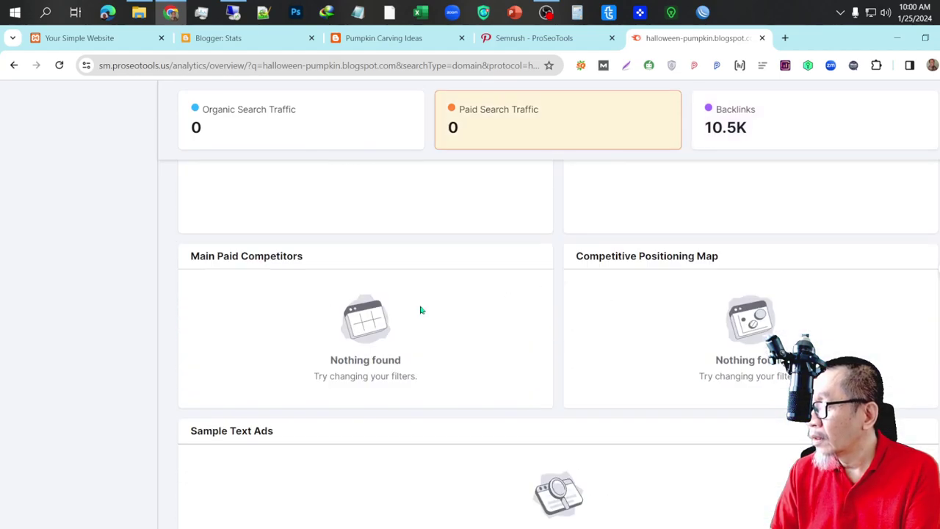
scroll(421, 309, up, 12)
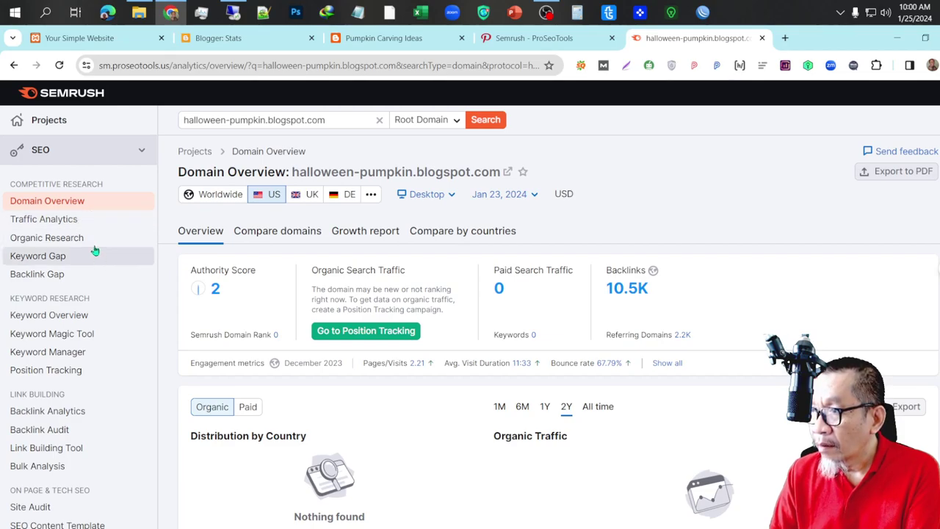
Open the detailed Top Anchors report from the Domain Overview and look through the anchor texts and their backlinks.
scroll(312, 269, down, 3)
scroll(312, 269, down, 15)
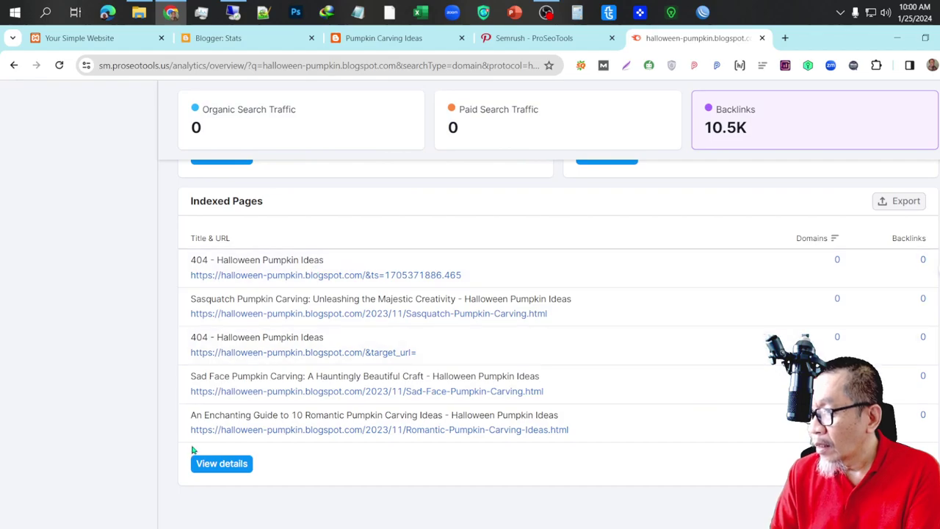
scroll(193, 411, up, 3)
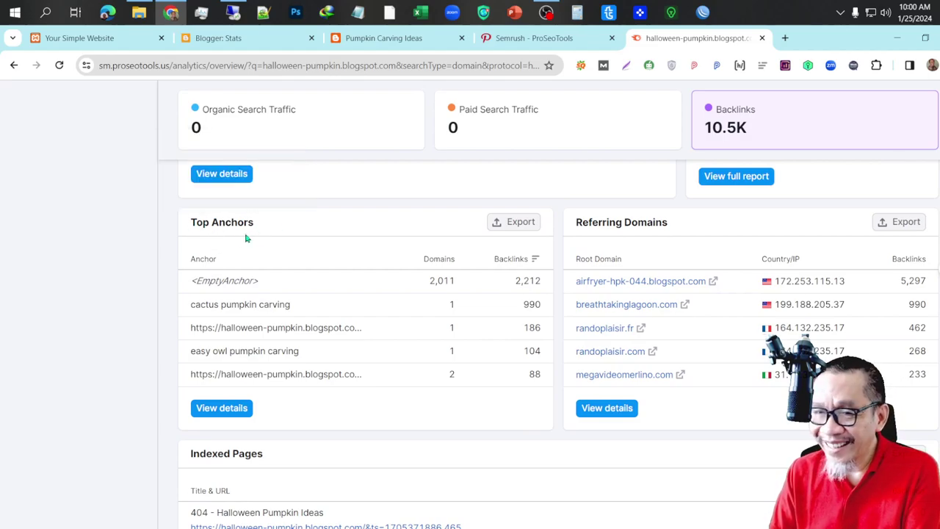
click(235, 412)
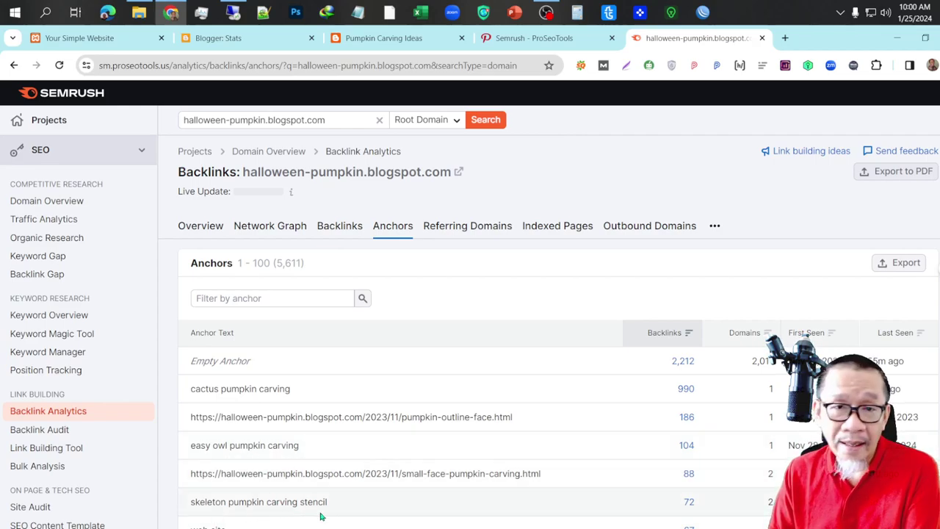
scroll(320, 516, down, 10)
scroll(320, 516, down, 1)
scroll(320, 516, up, 1)
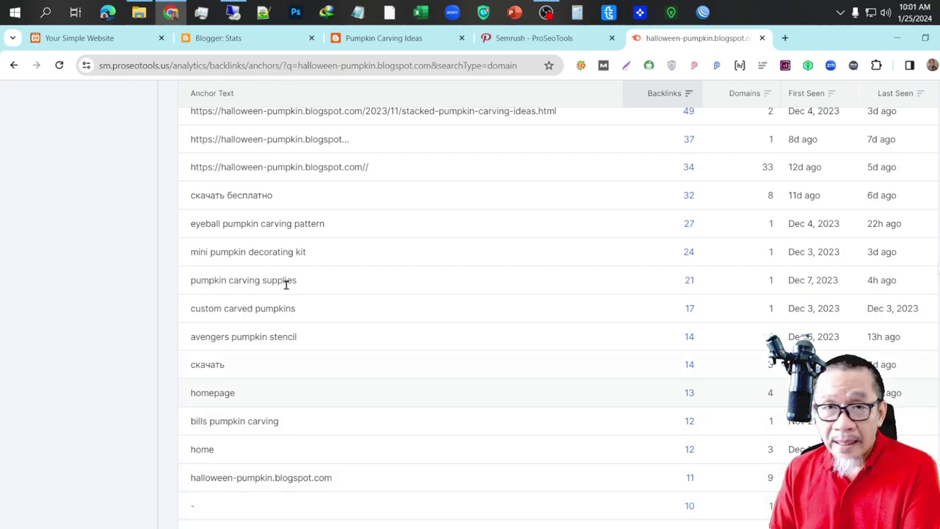
Check the active TEST projects in GSA Search Engine Ranker on the remote server, and return to the Halloween Keyword Spam Blog page.
click(234, 16)
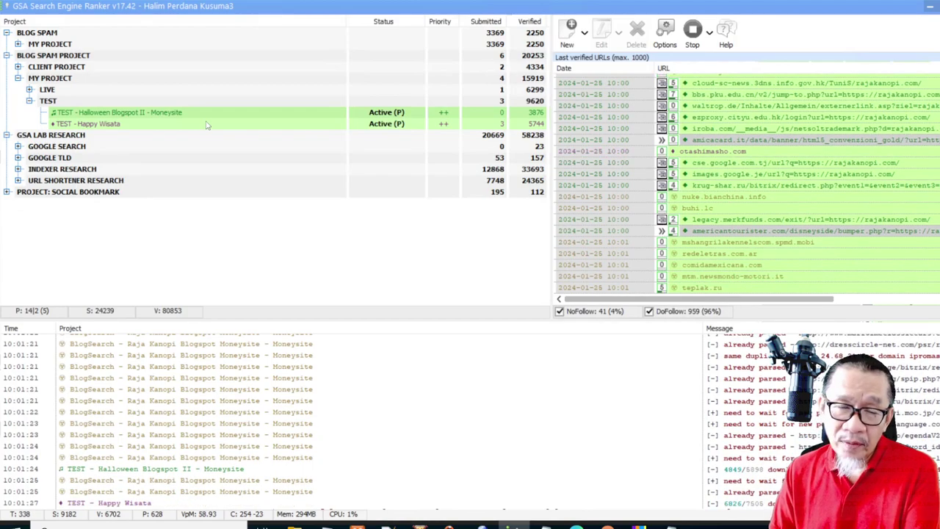
mouse_move(207, 125)
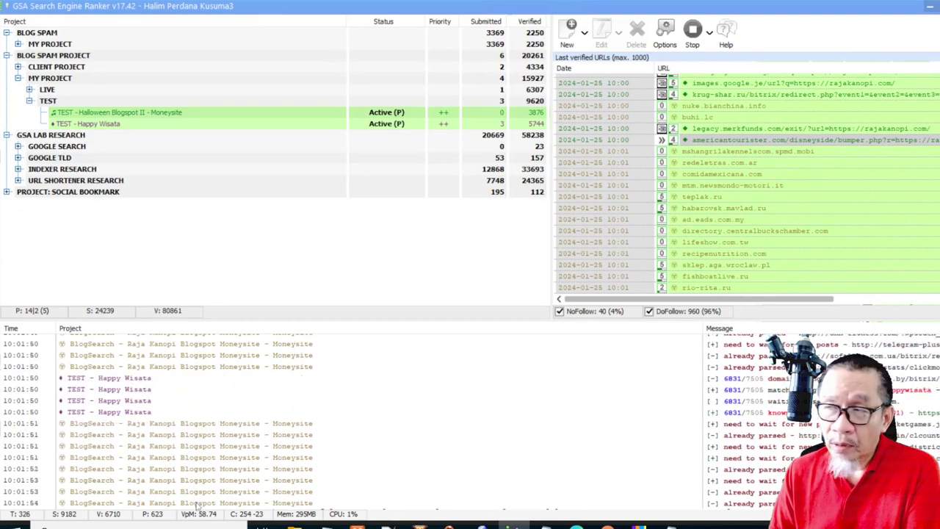
mouse_move(486, 13)
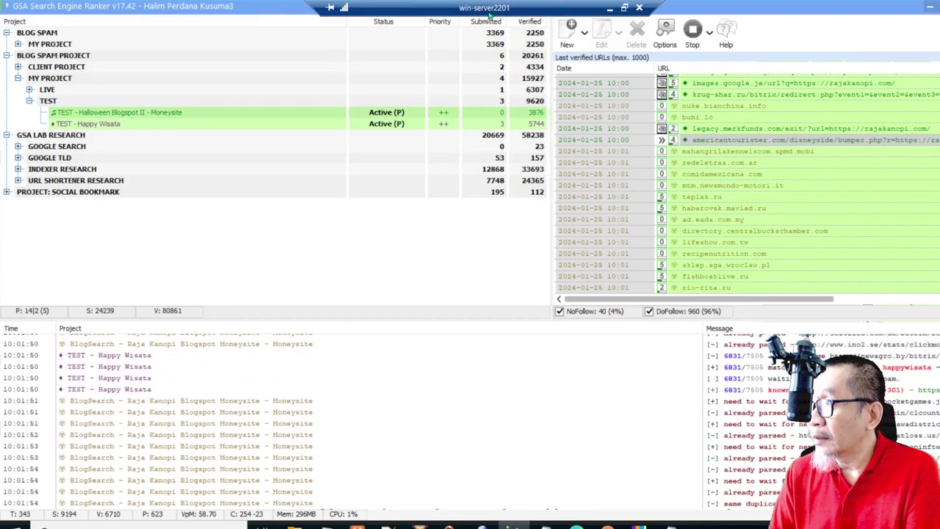
click(609, 8)
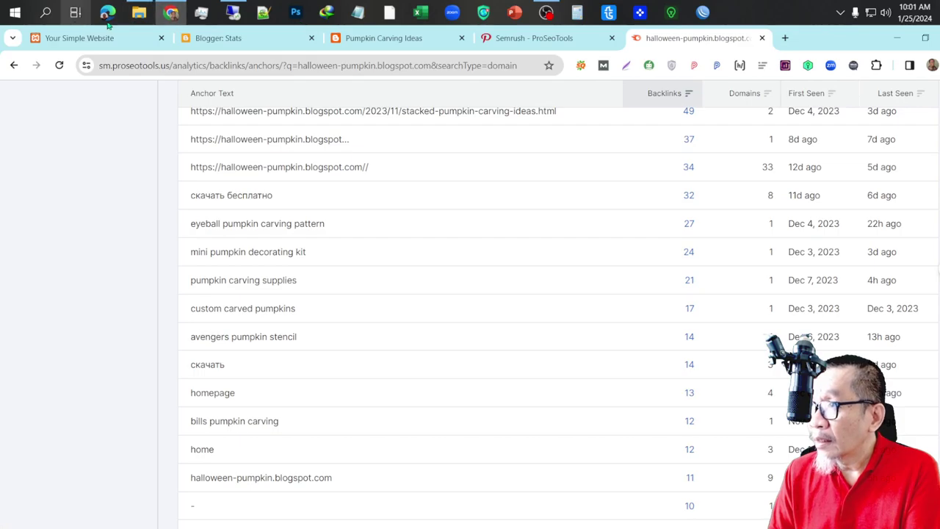
click(92, 38)
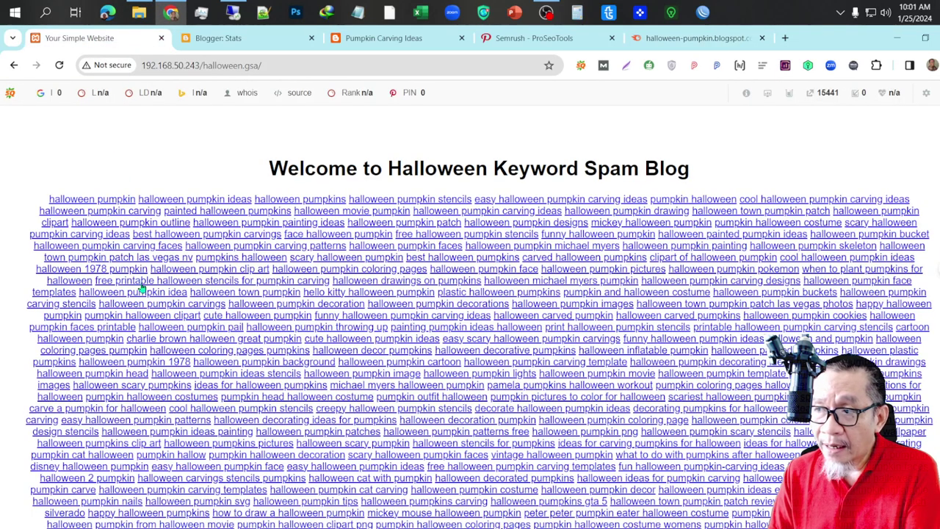